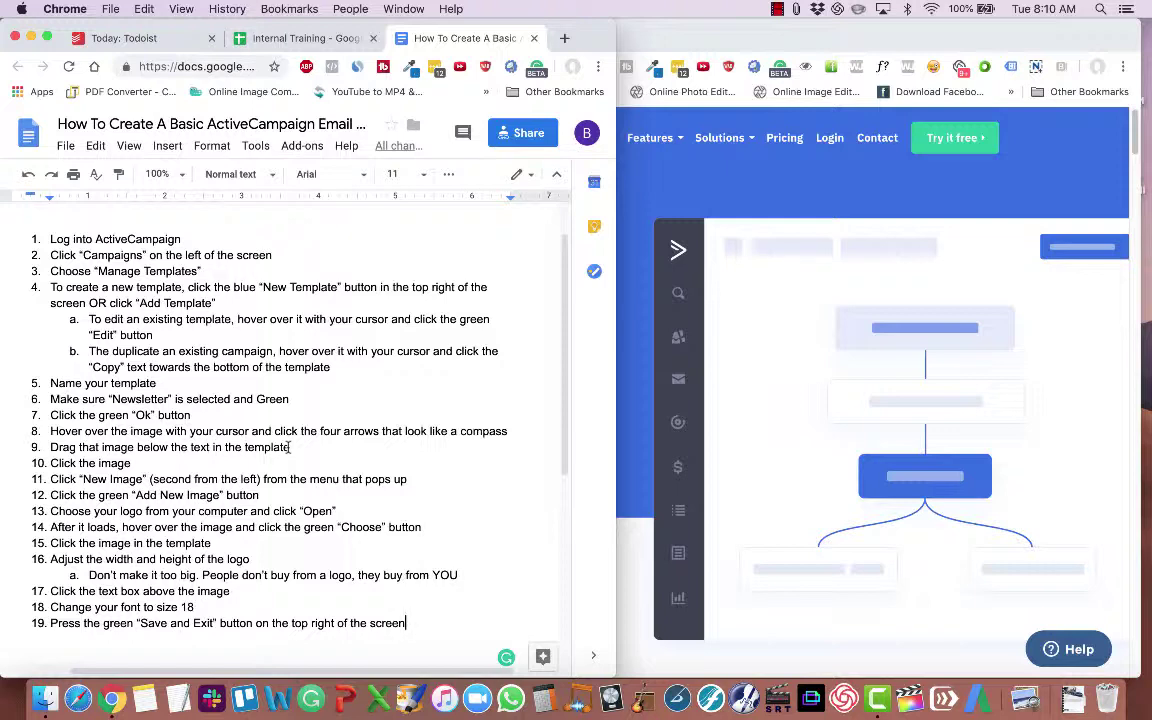
# - Switch to the ActiveCampaign website and log in to the bmxmarketing account on the .activehosted.com domain
pyautogui.click(642, 28)
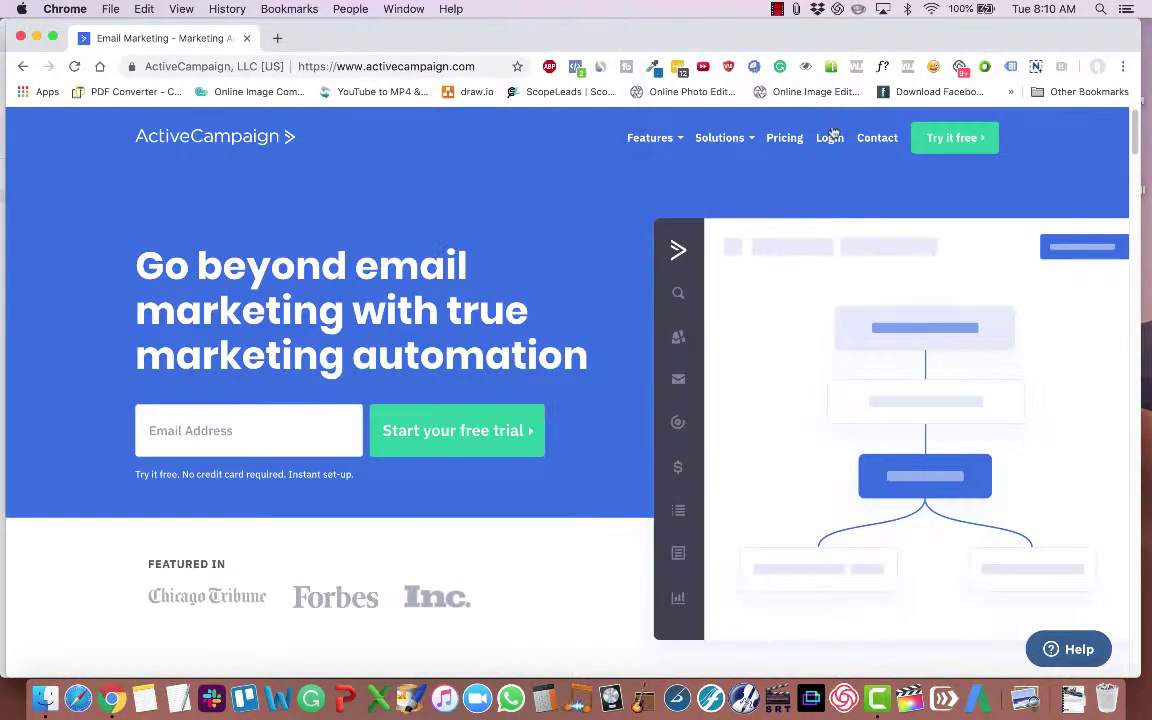
pyautogui.click(830, 142)
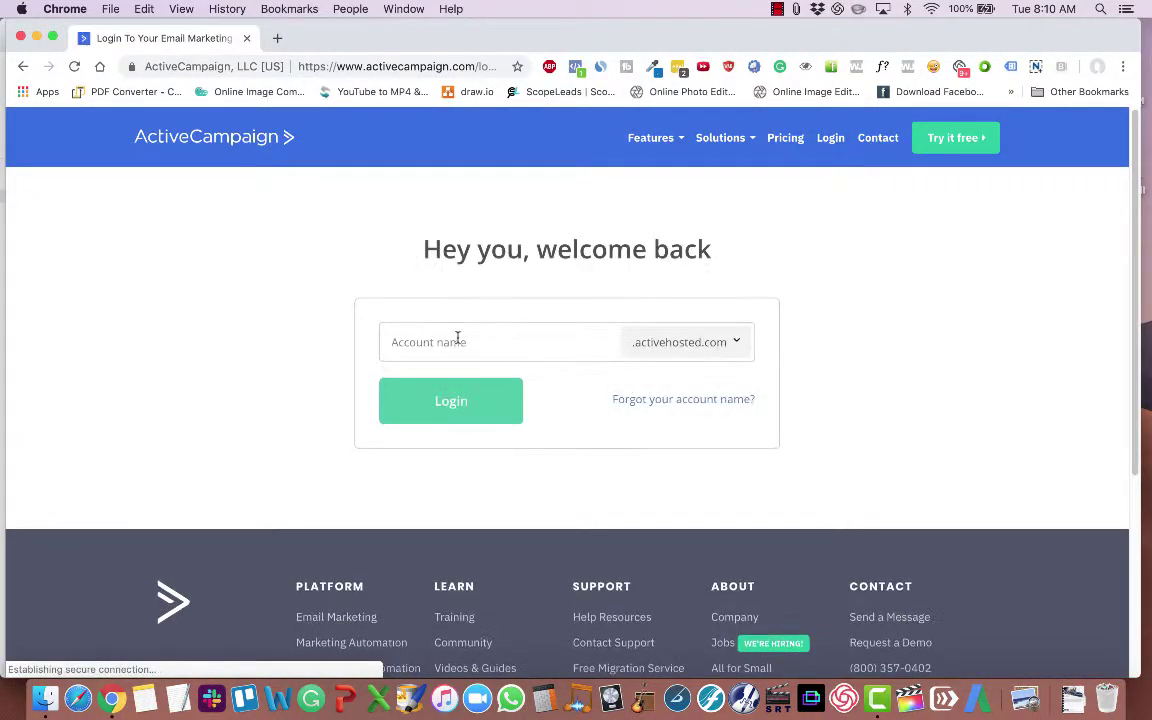
pyautogui.write('bmxmarketing')
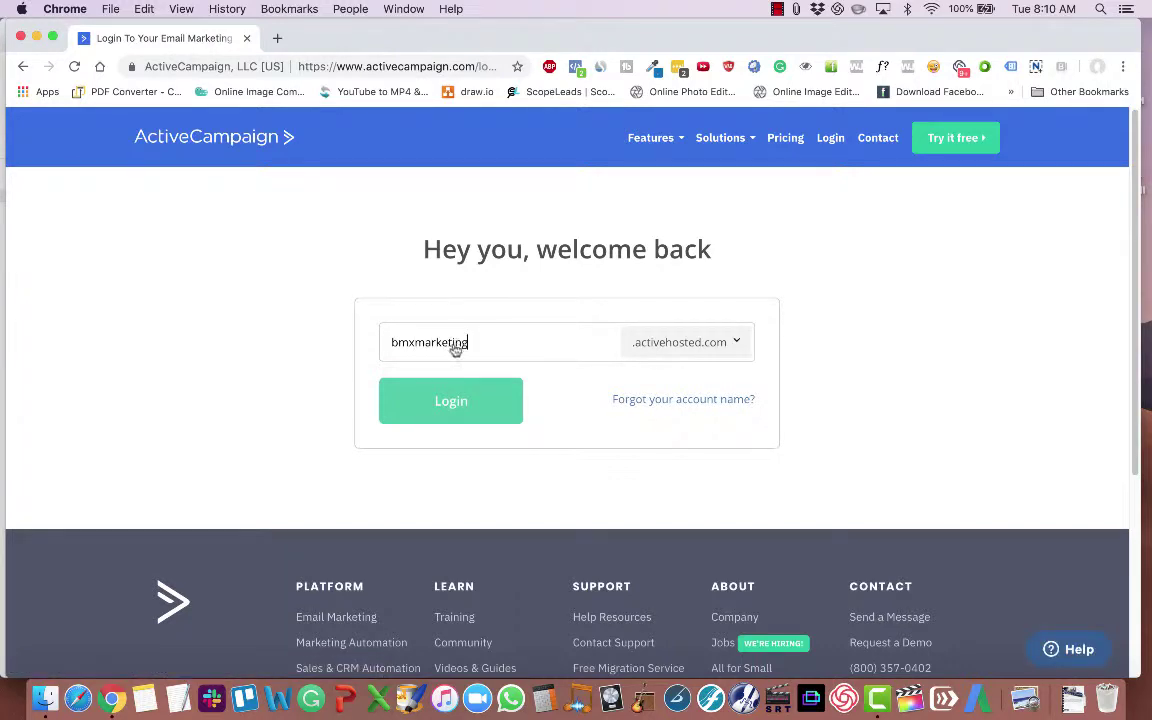
pyautogui.click(442, 388)
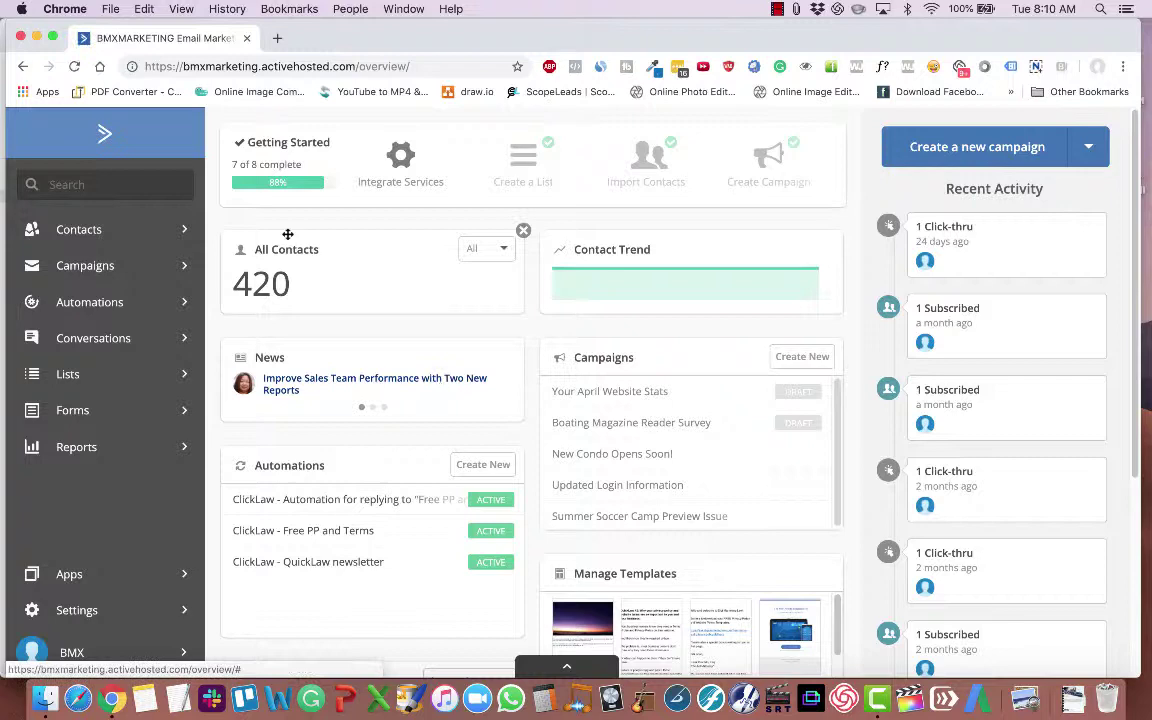
# - Go to the campaigns area, dismiss the new-campaign introduction, and open template management
pyautogui.click(143, 268)
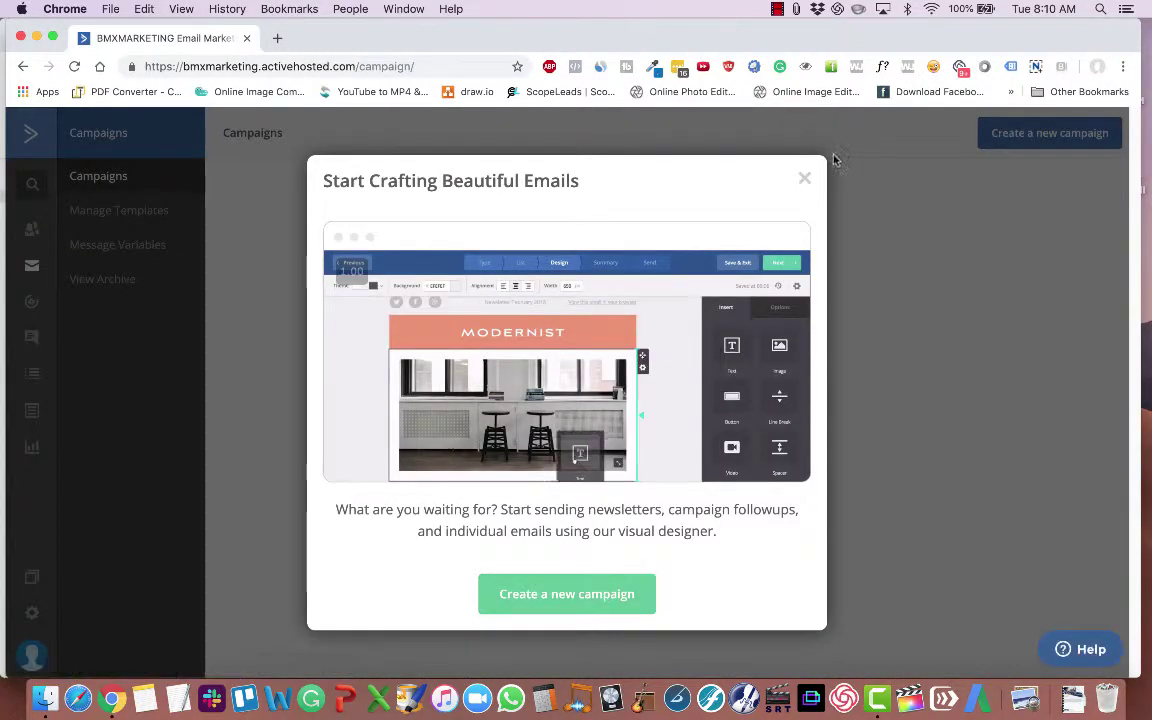
pyautogui.click(804, 181)
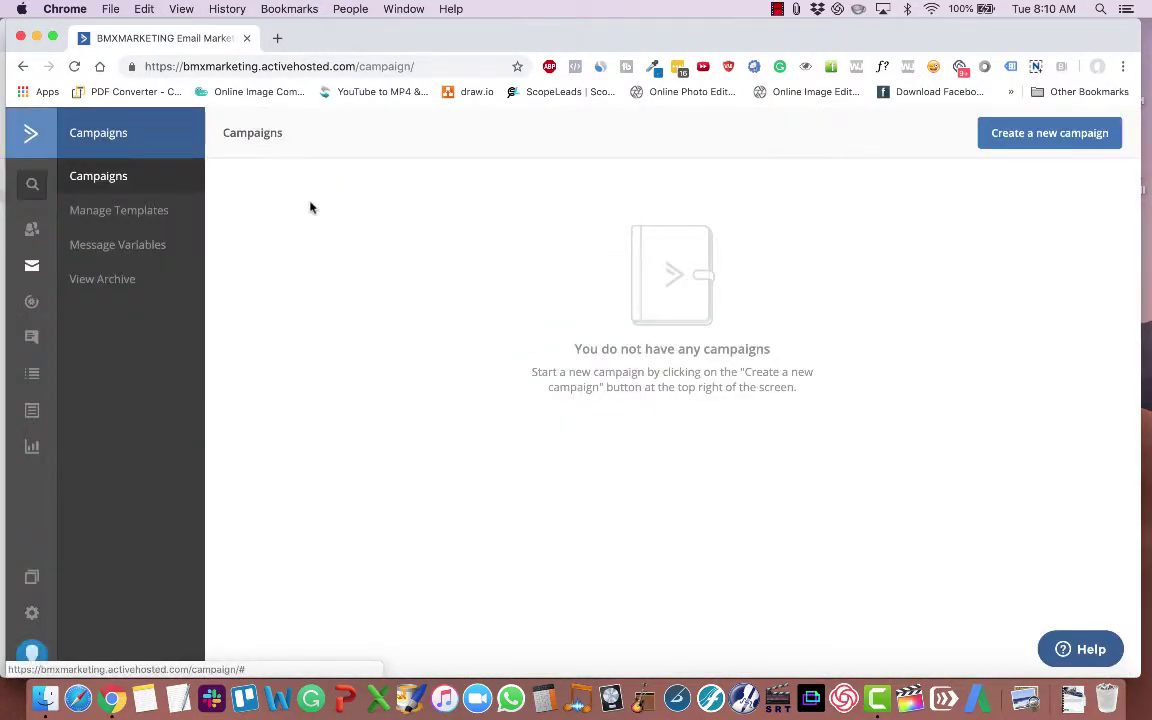
pyautogui.click(112, 214)
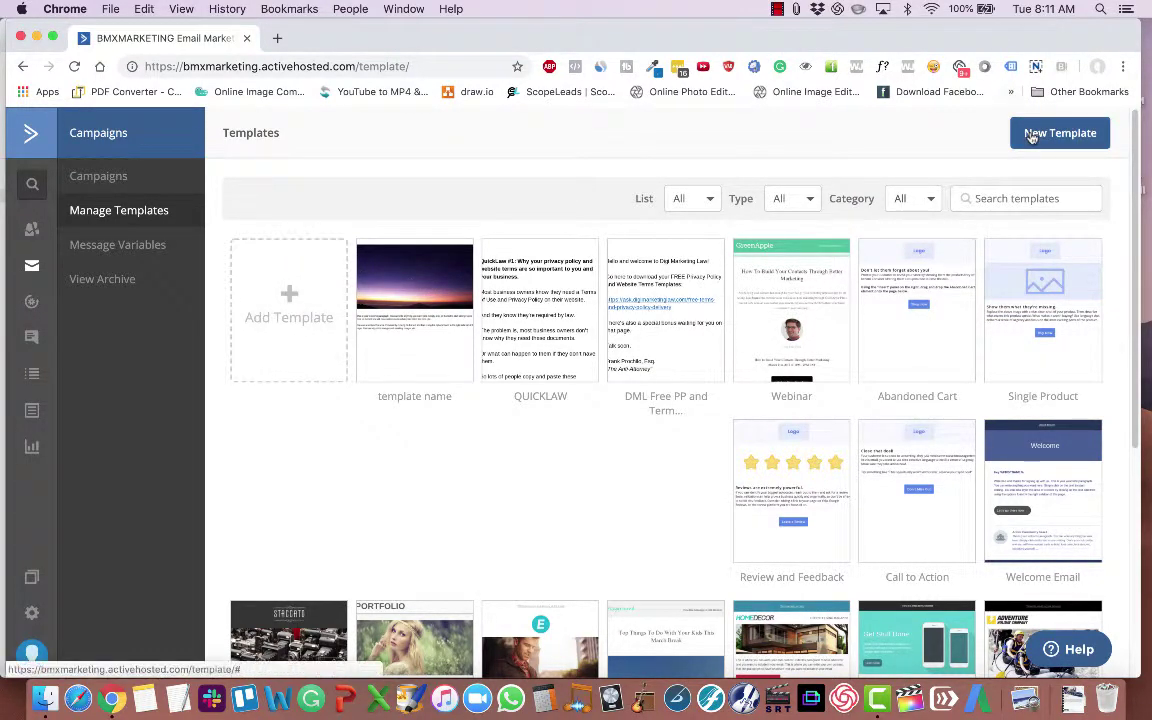
# - Create a new Newsletter-type template named DEMO TEMPLATE NAME
pyautogui.click(277, 250)
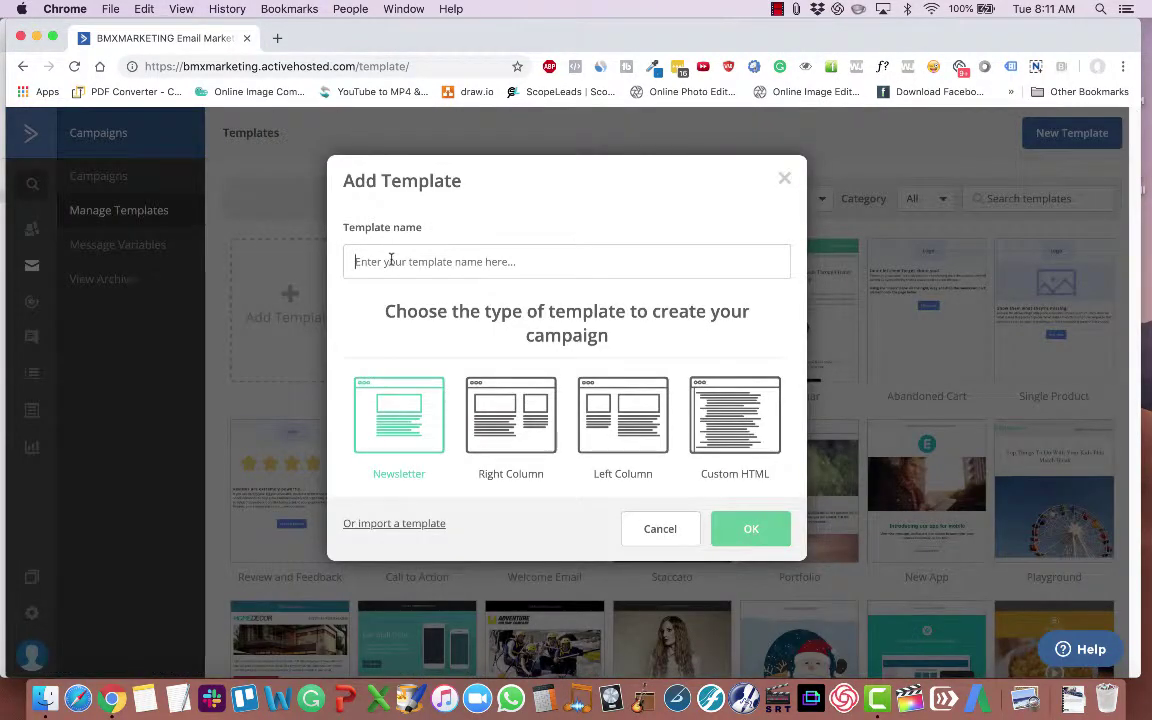
pyautogui.write('TEMPLATE')
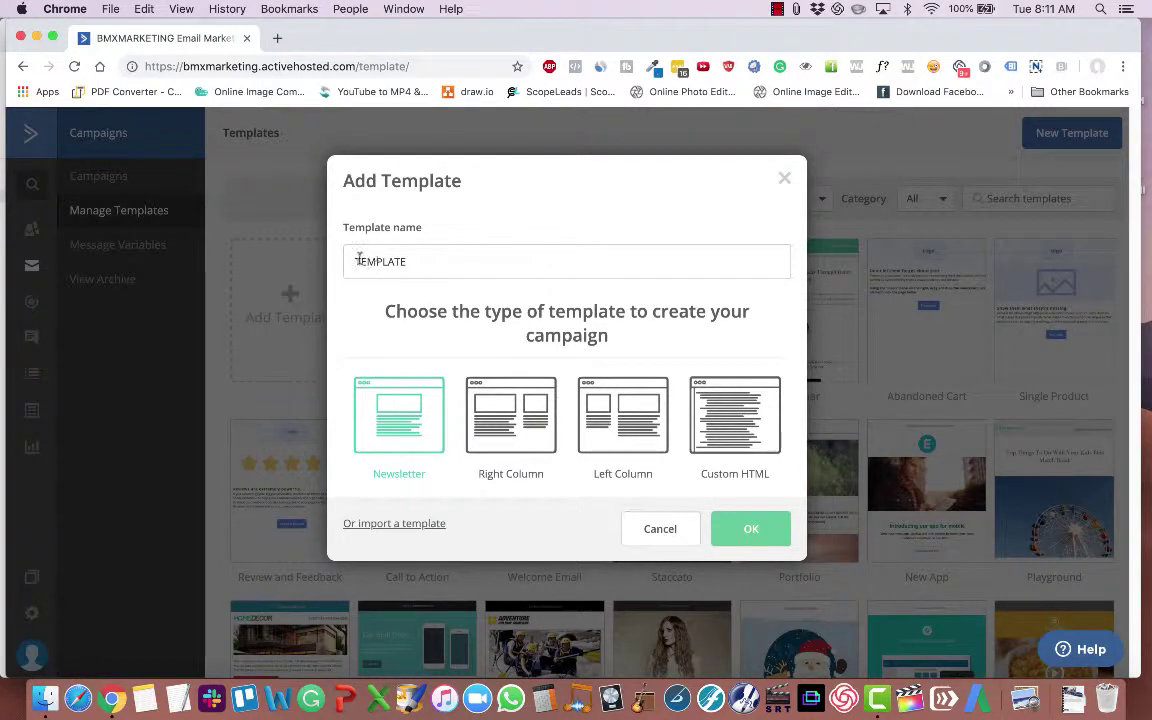
pyautogui.click(356, 261)
pyautogui.write('DEMO')
pyautogui.click(753, 538)
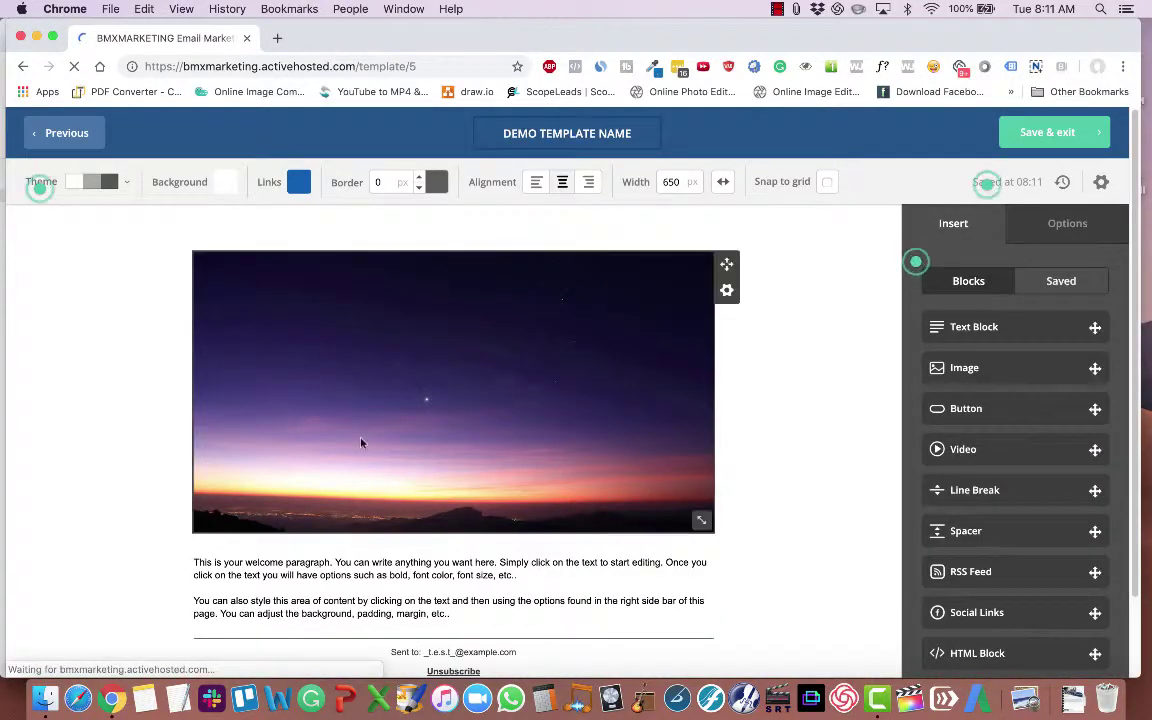
# - Move the sunset image block below the welcome text in the template
pyautogui.scroll(-1, 324, 392)
pyautogui.scroll(-1, 377, 487)
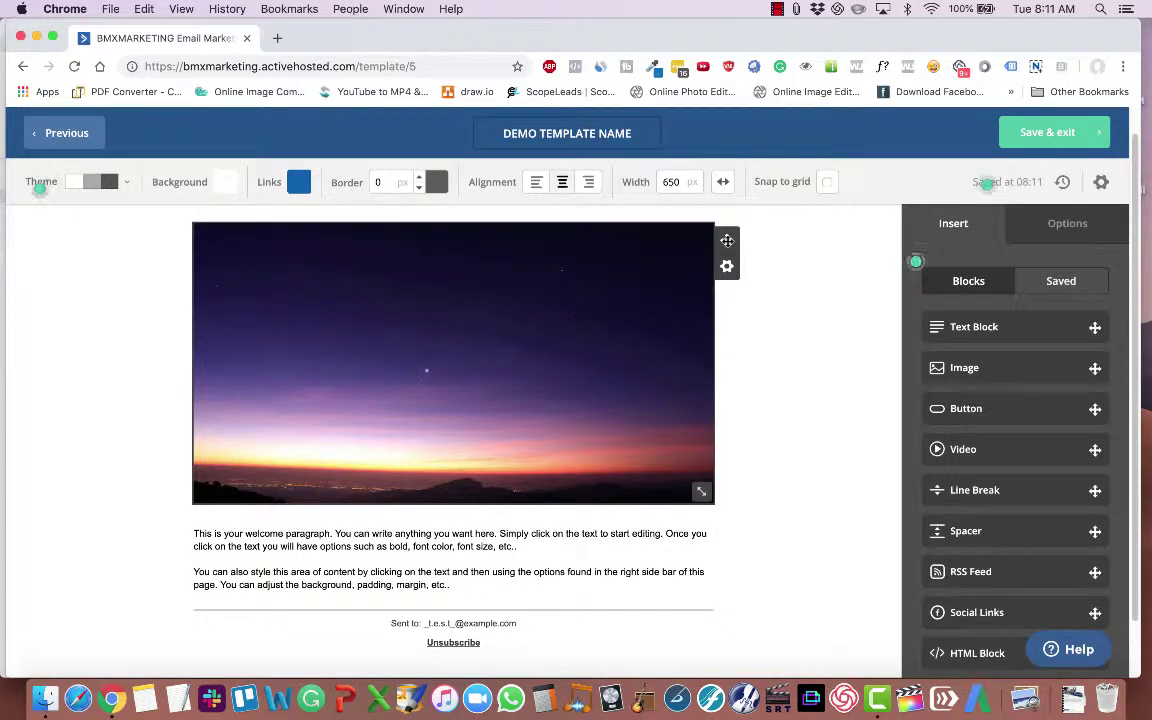
pyautogui.moveTo(562, 575); pyautogui.dragTo(548, 545)
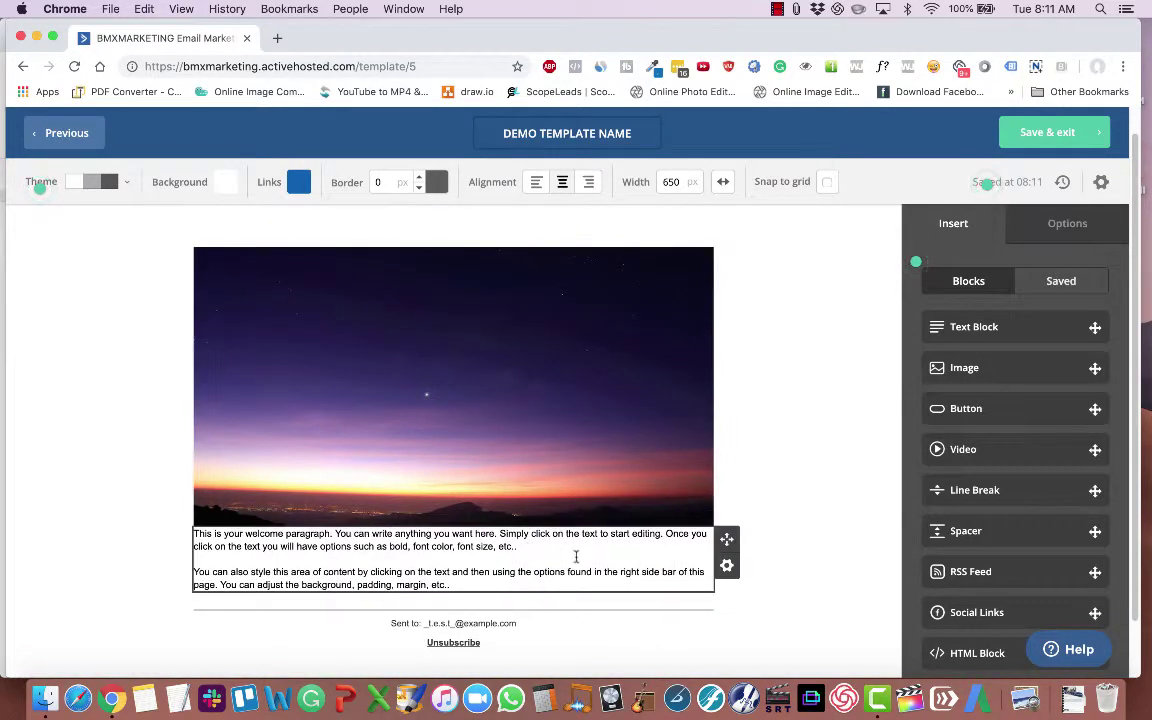
pyautogui.moveTo(727, 258); pyautogui.dragTo(473, 424)
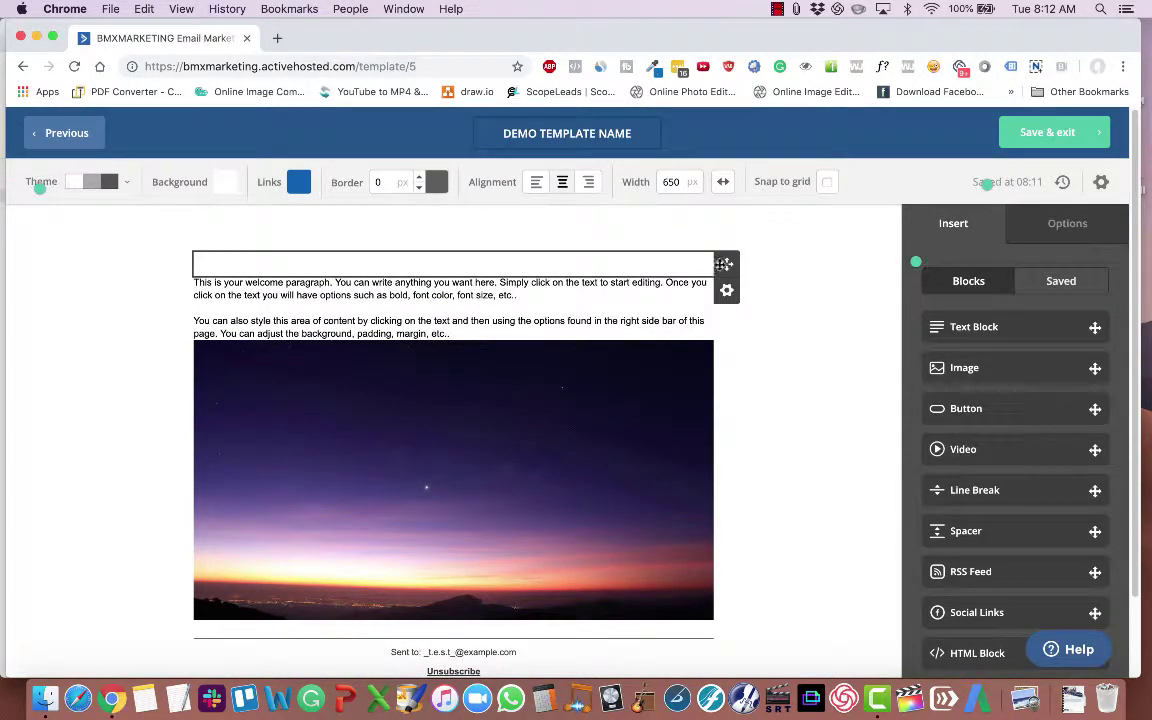
pyautogui.moveTo(592, 335); pyautogui.dragTo(537, 332)
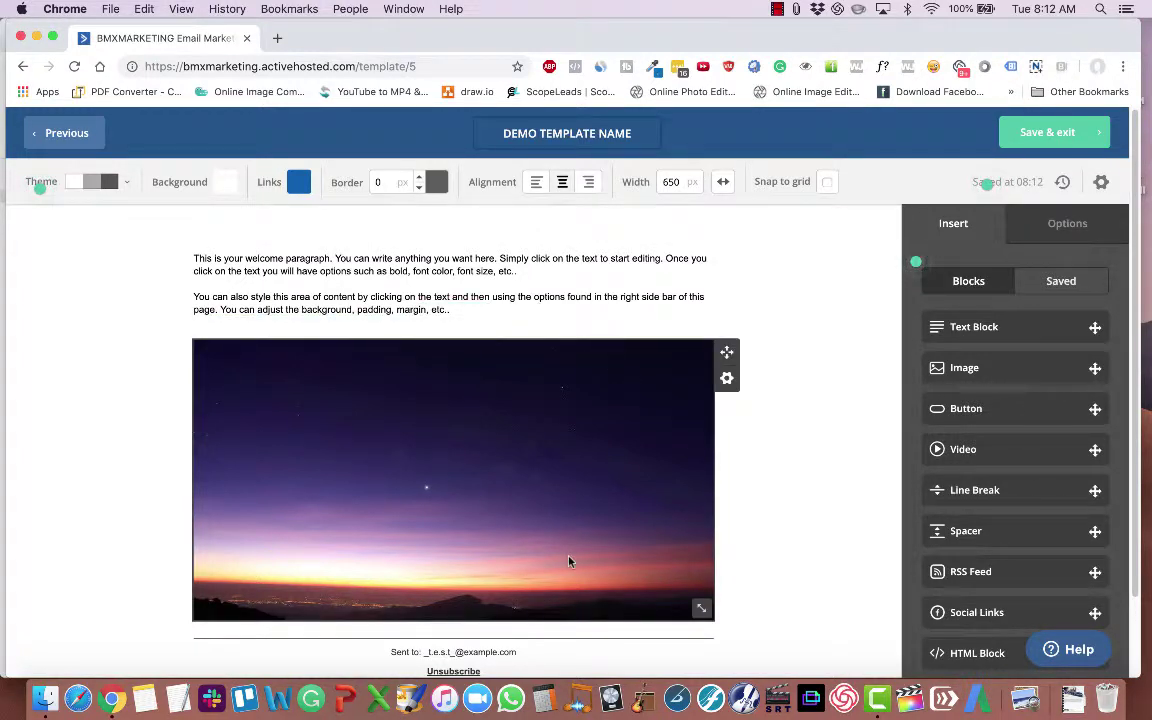
# - Start replacing the template's sunset image and upload Clicklaw.png from Downloads as a new image
pyautogui.click(527, 418)
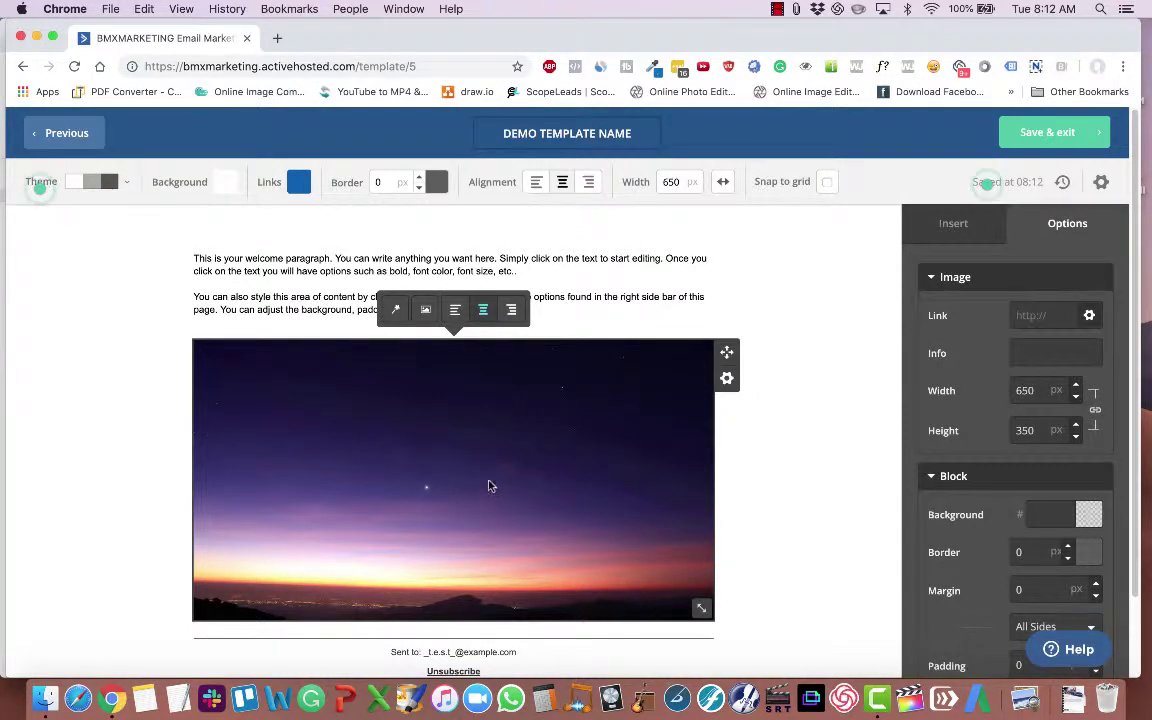
pyautogui.click(425, 313)
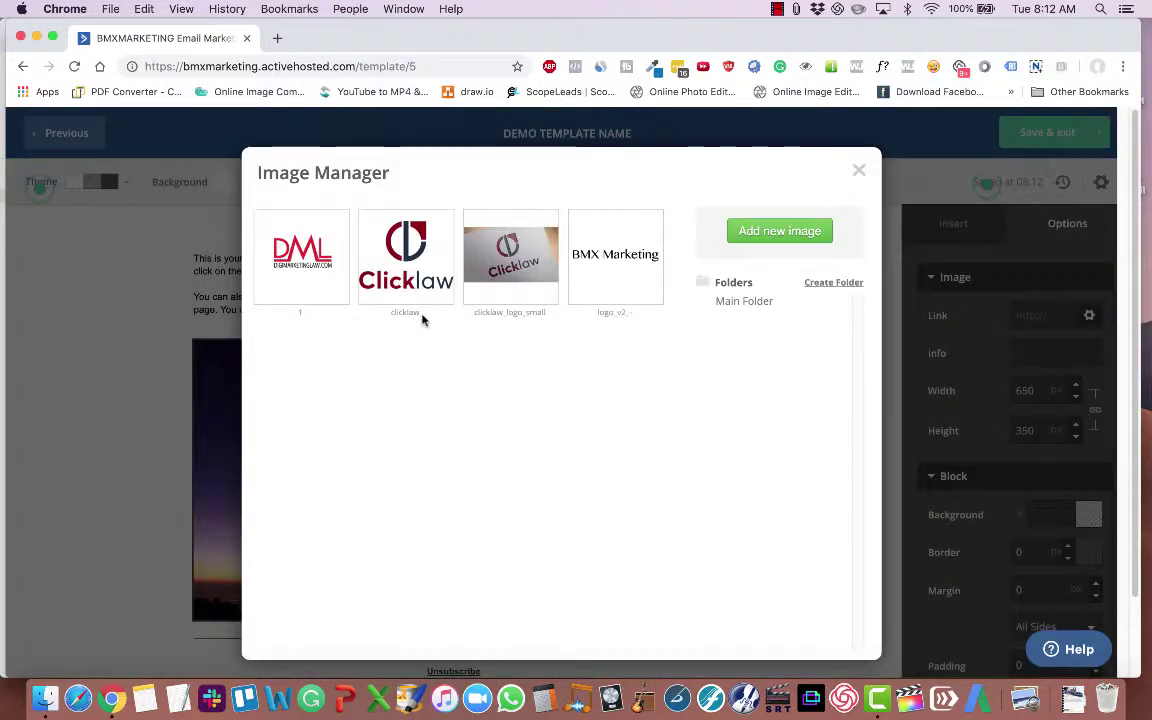
pyautogui.moveTo(419, 257)
pyautogui.click(779, 231)
pyautogui.click(634, 145)
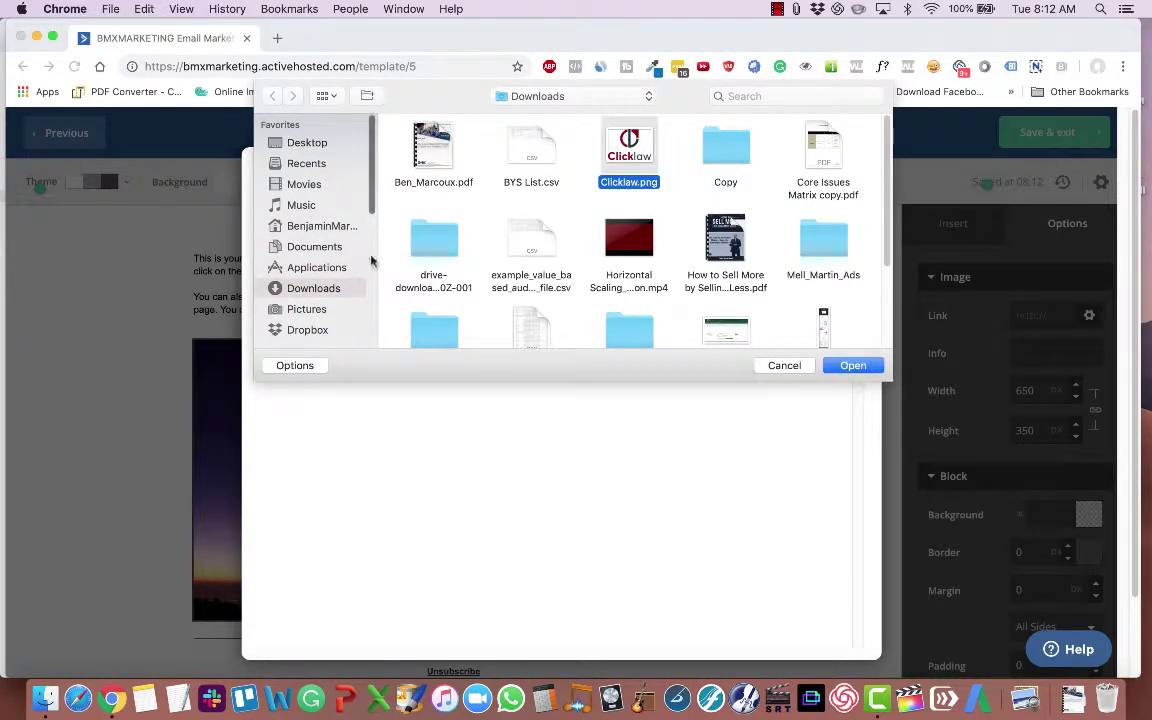
pyautogui.click(853, 366)
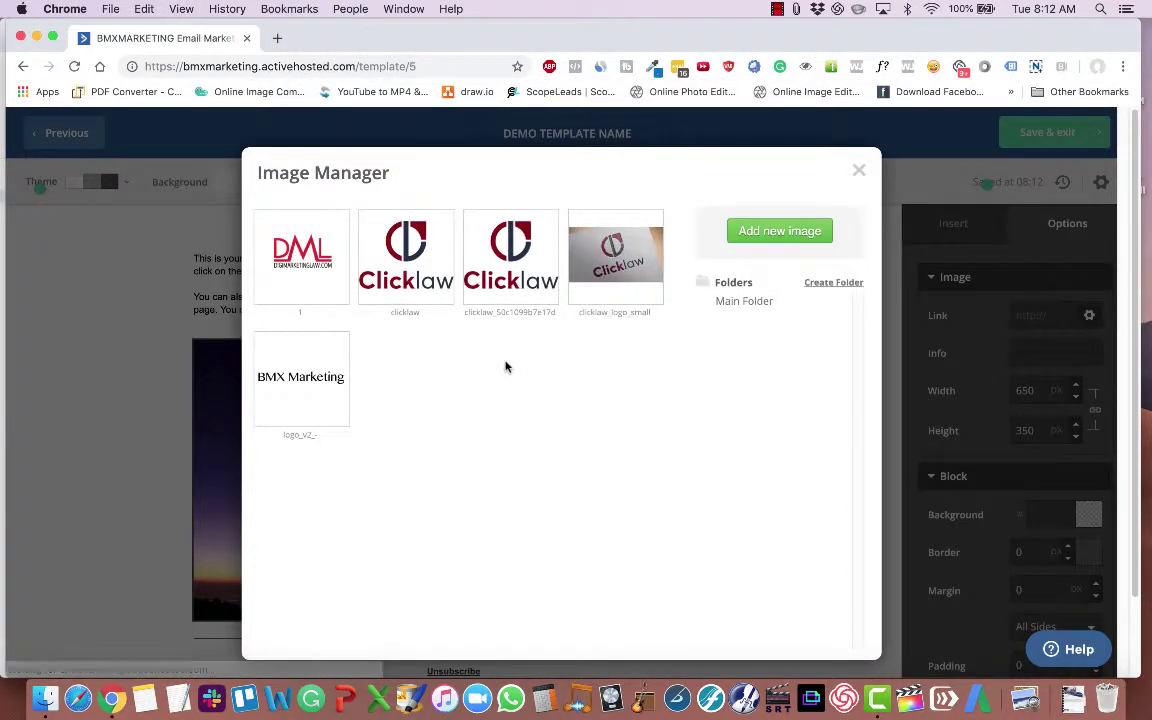
# - Choose the BMX Marketing logo, logo_v2_-, as the template image and set its width to 300 px
pyautogui.moveTo(404, 256)
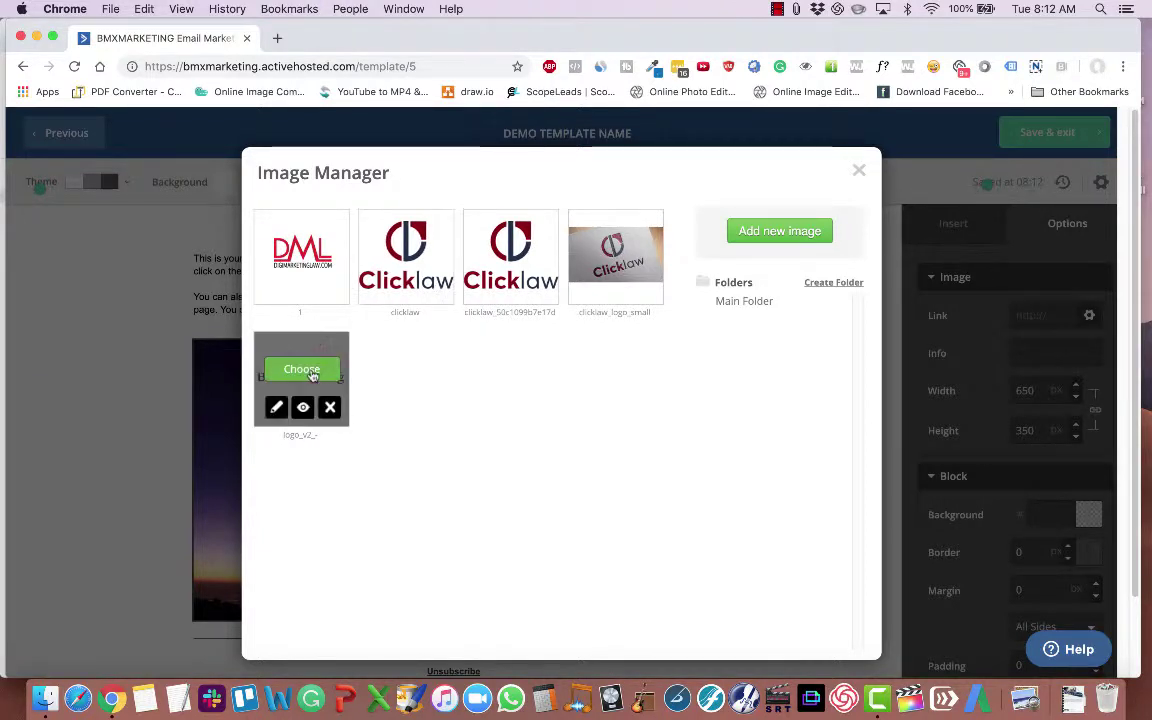
pyautogui.click(306, 370)
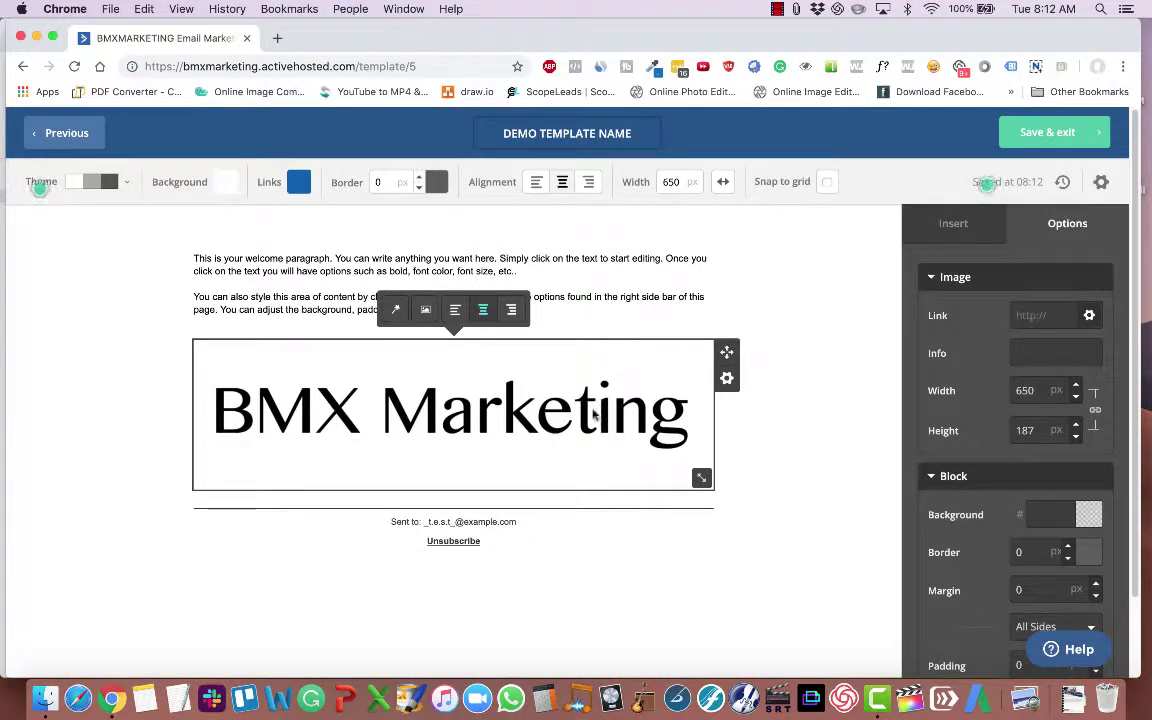
pyautogui.doubleClick(1023, 390)
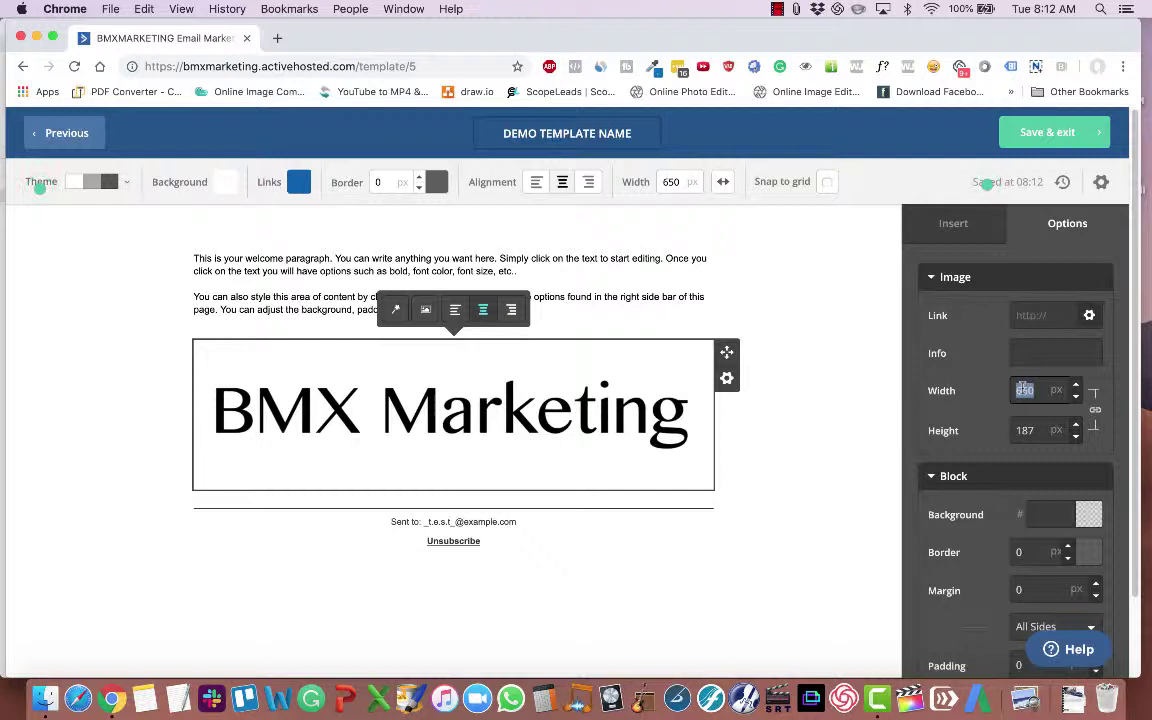
pyautogui.write('200')
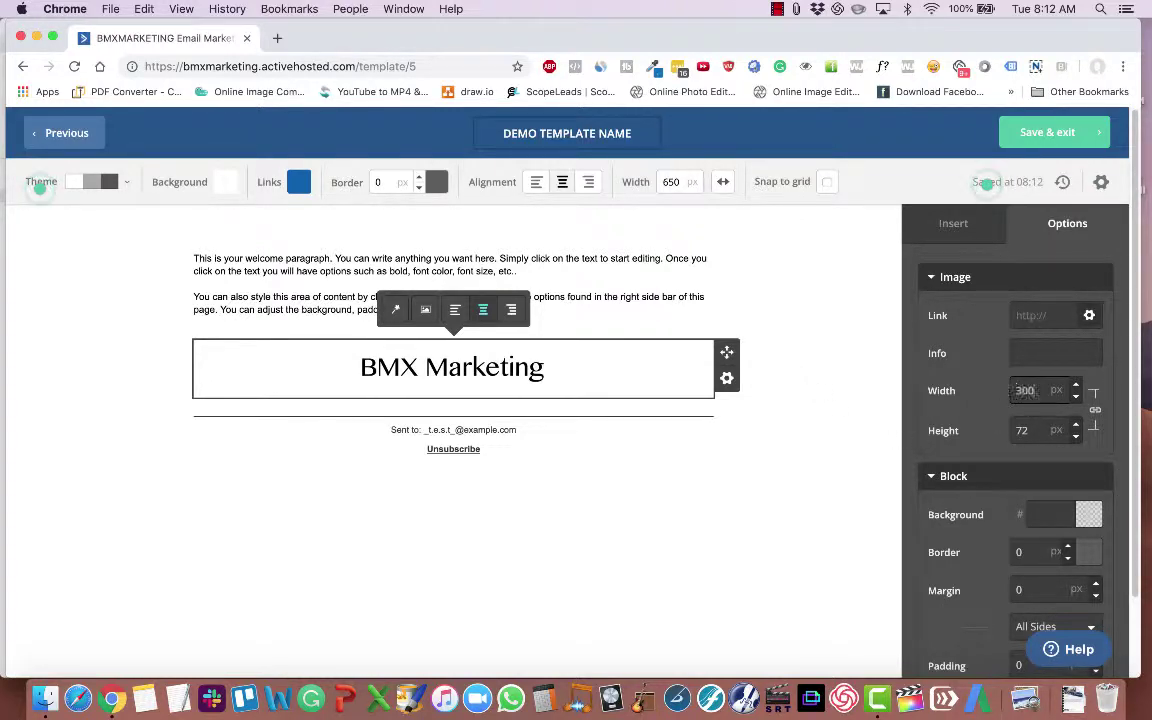
pyautogui.click(730, 505)
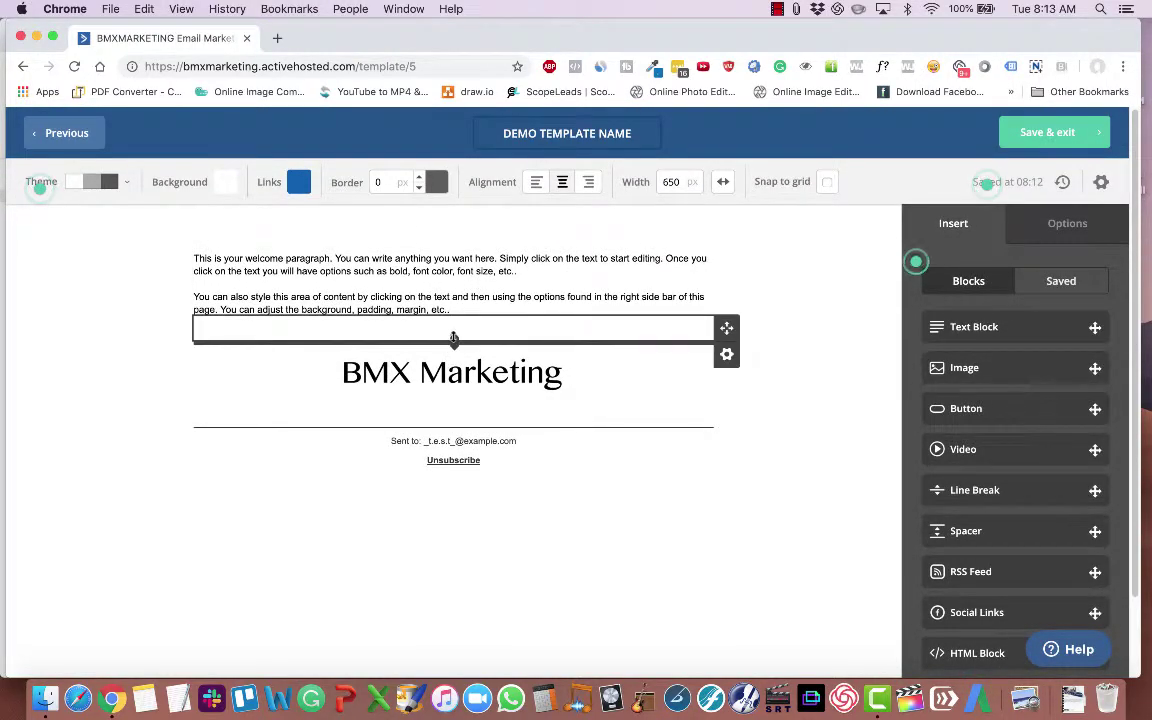
# - Set the font size of all the text in the welcome text block to 18 px
pyautogui.click(473, 291)
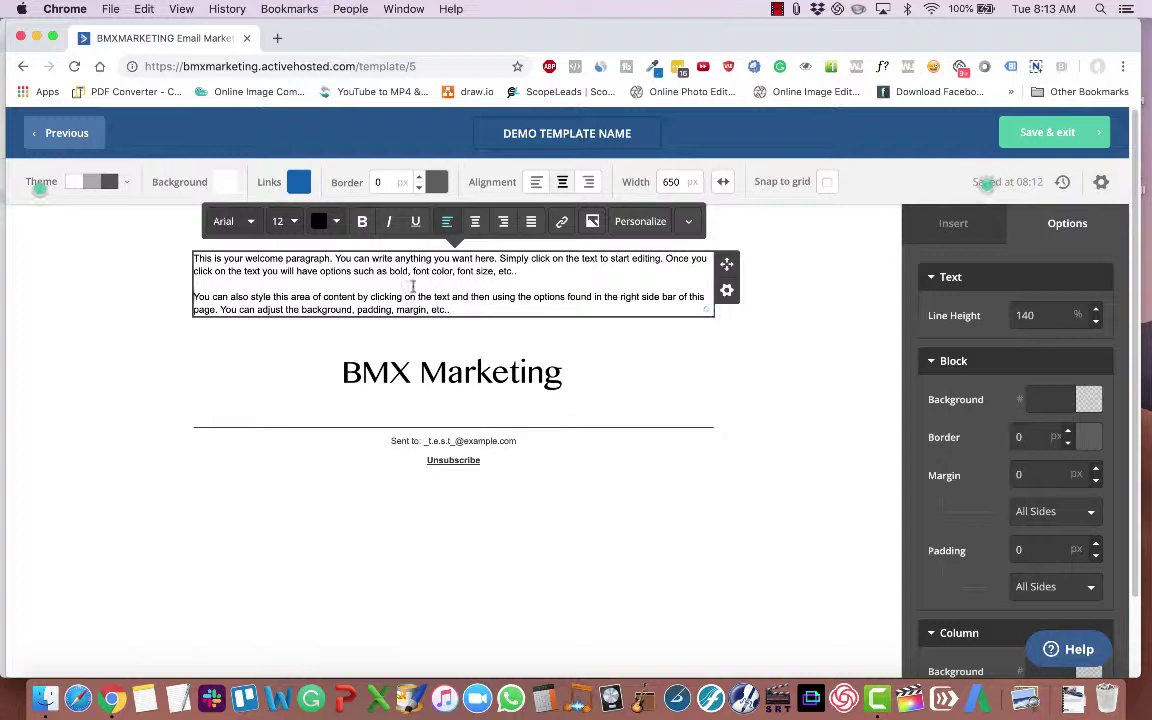
pyautogui.press('super+a')
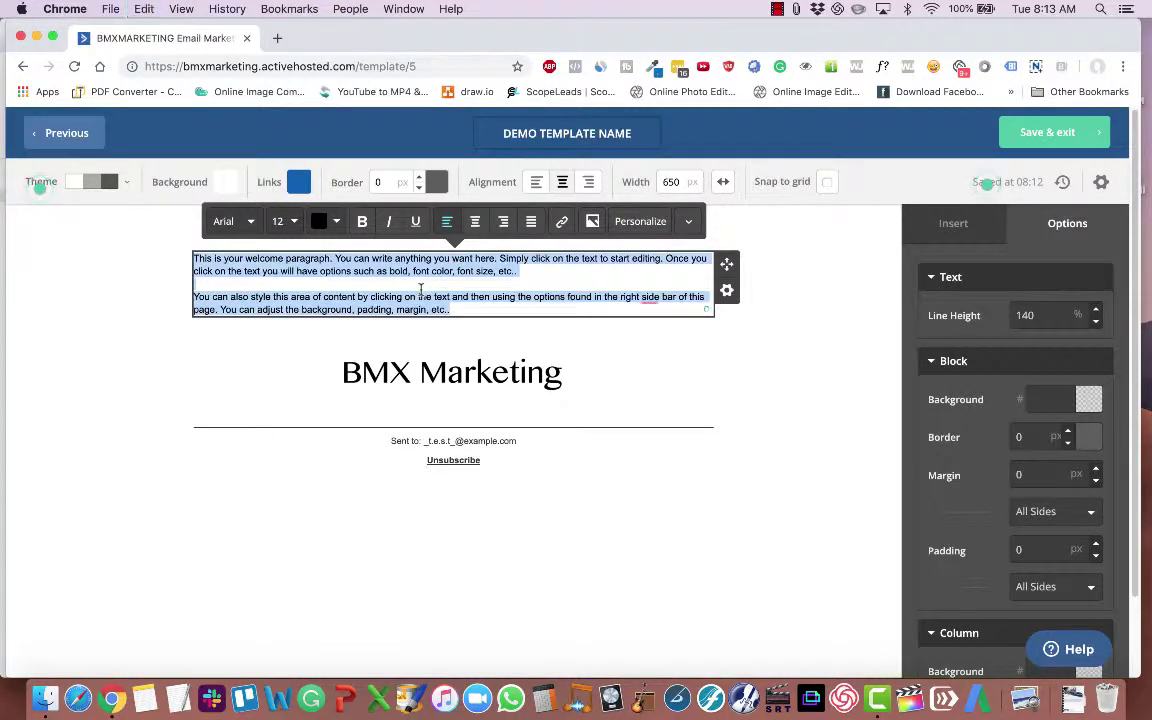
pyautogui.click(294, 223)
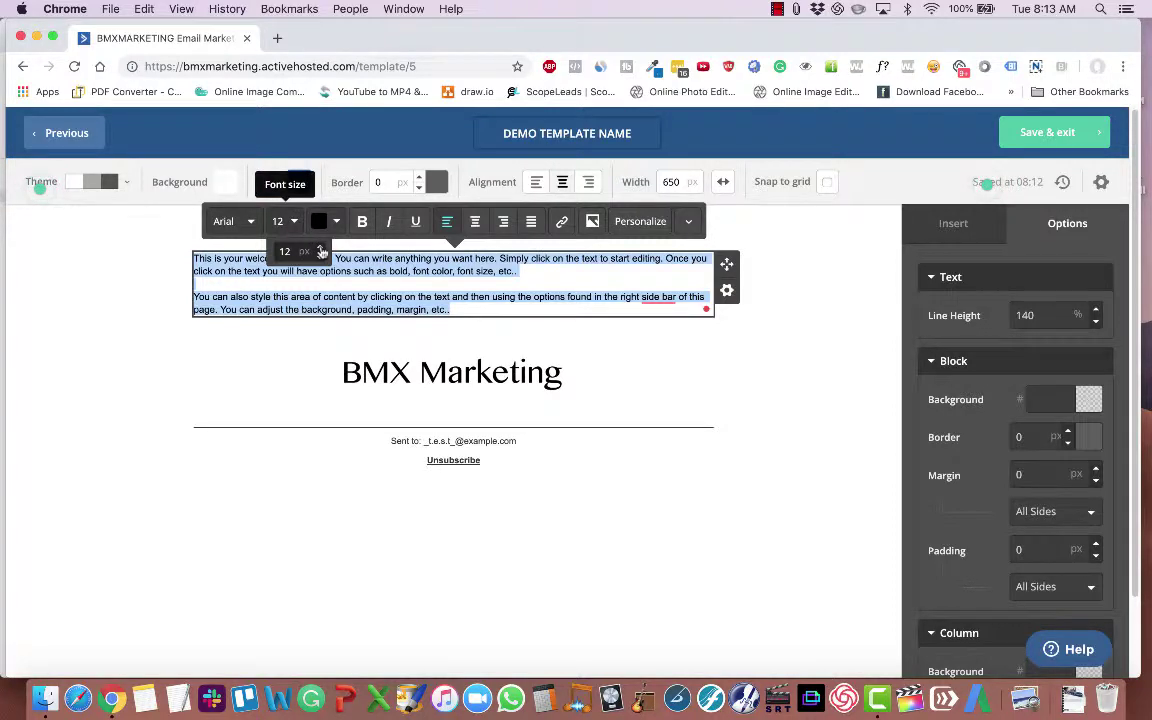
pyautogui.click(320, 248)
pyautogui.click(320, 248)
pyautogui.click(320, 248)
pyautogui.click(320, 248)
pyautogui.click(320, 248)
pyautogui.click(320, 248)
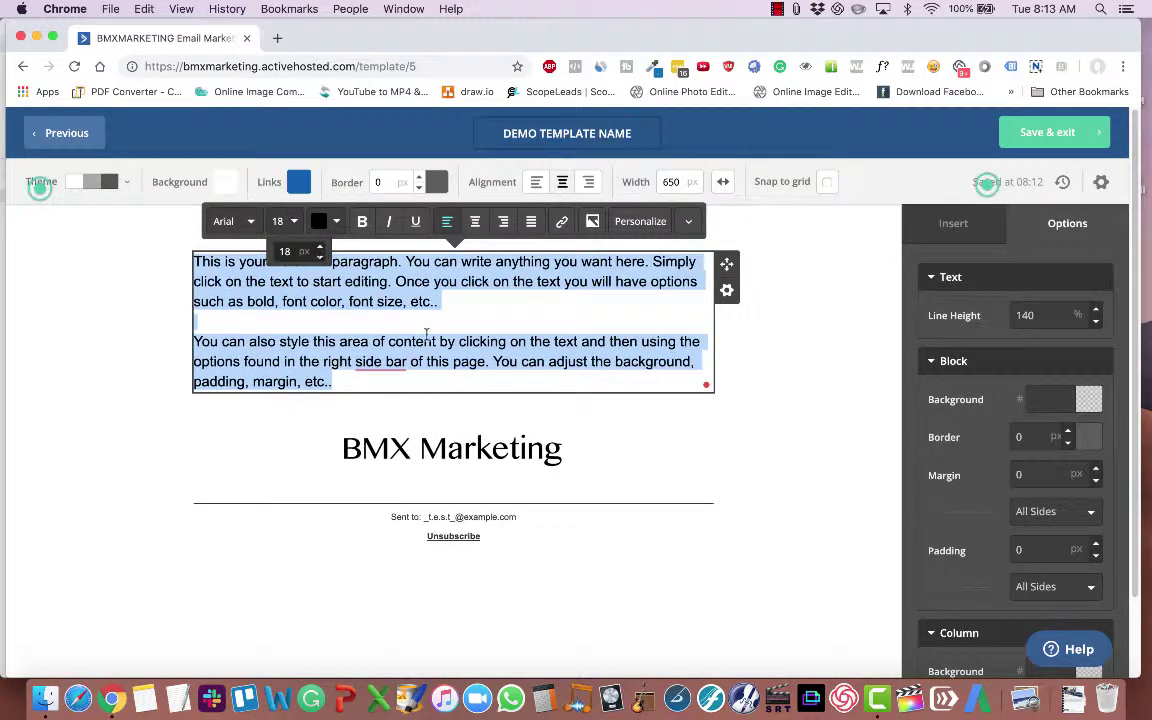
pyautogui.click(424, 386)
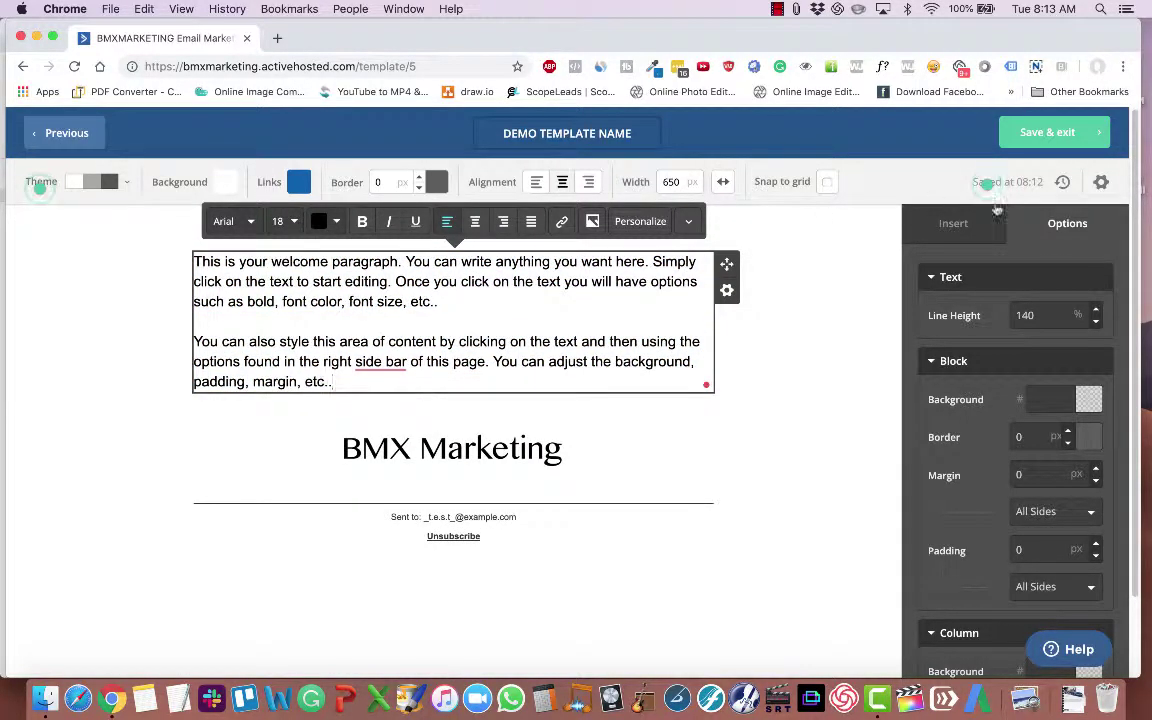